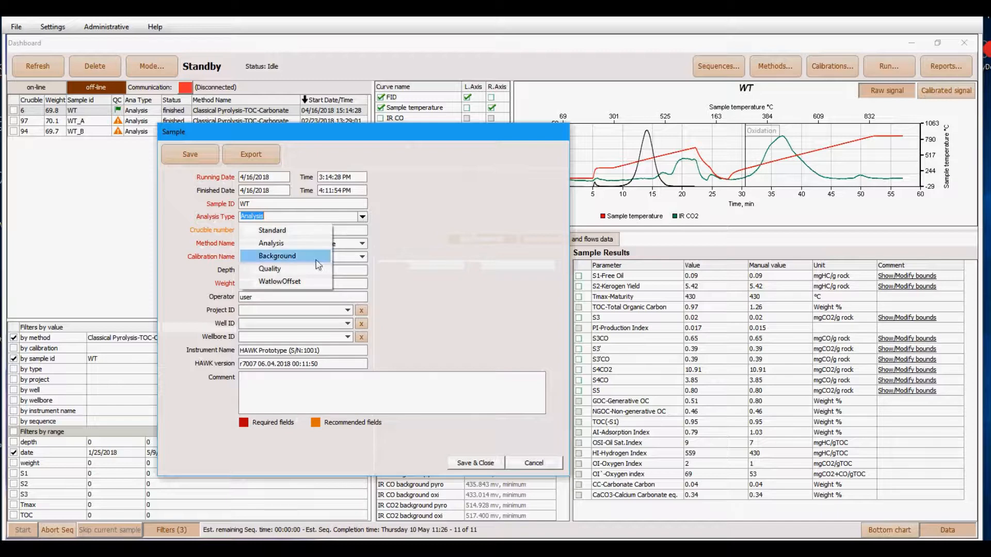
left_click(289, 230)
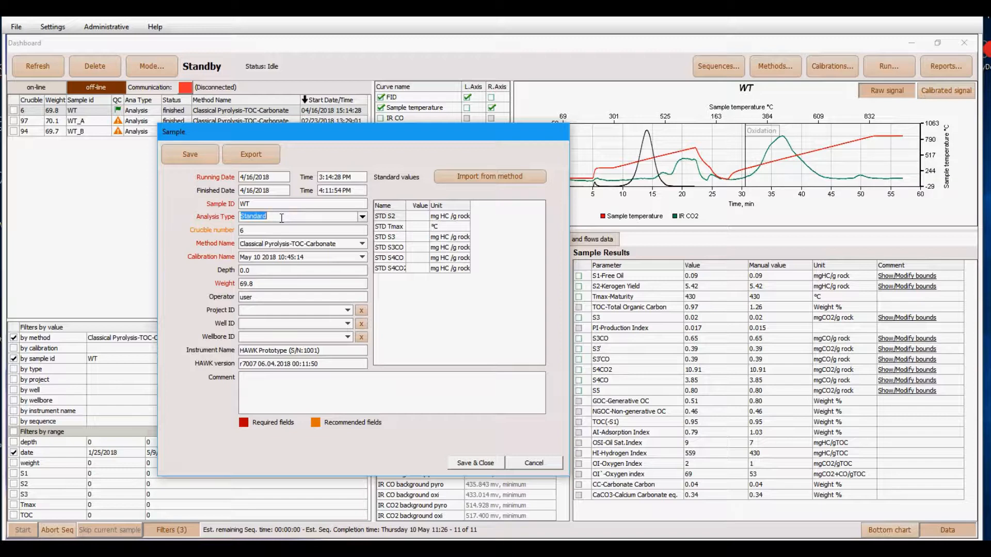
left_click(418, 217)
key("Down")
key("Down")
key("Down")
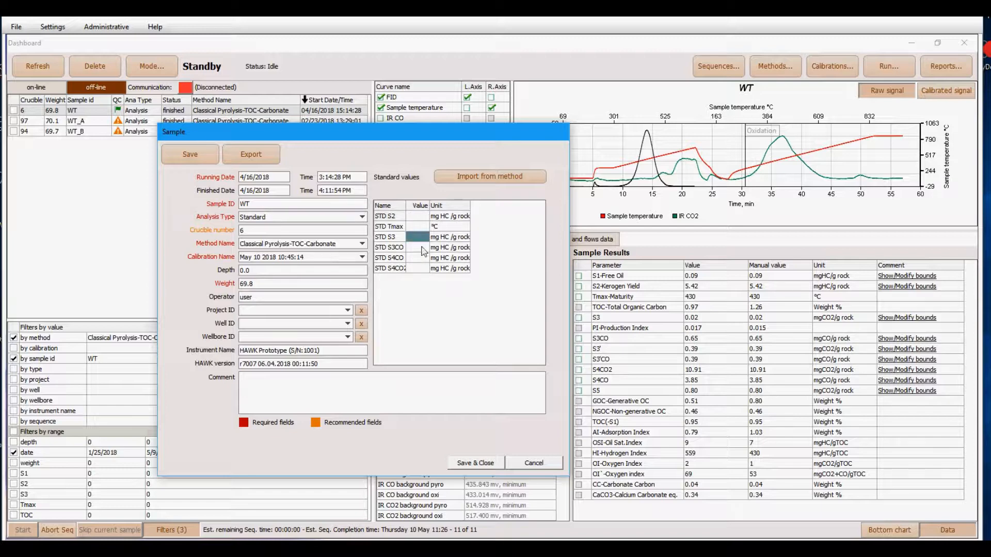
key("Down")
key("Down")
left_click(544, 464)
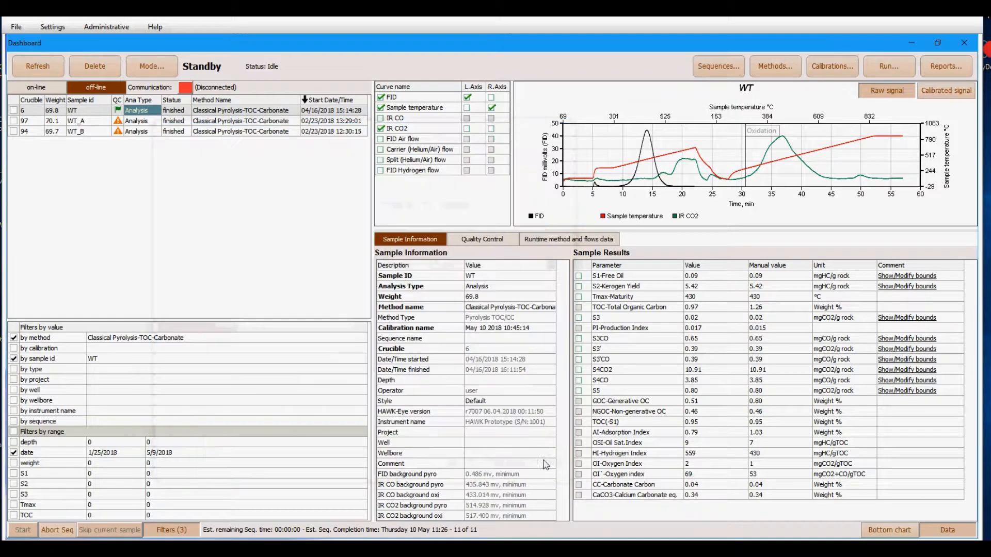
- Open the method used by the WT sample and review its standard values
right_click(154, 114)
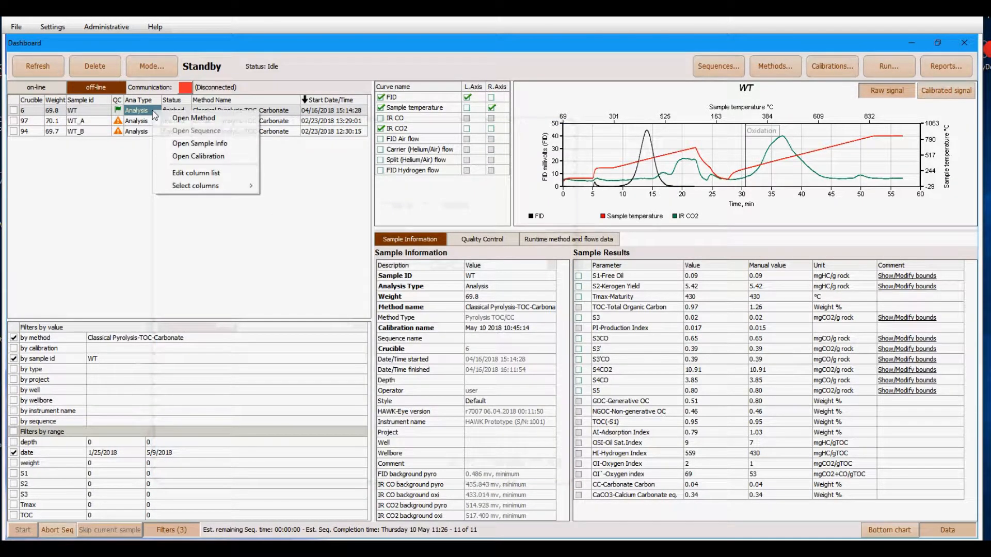
left_click(161, 118)
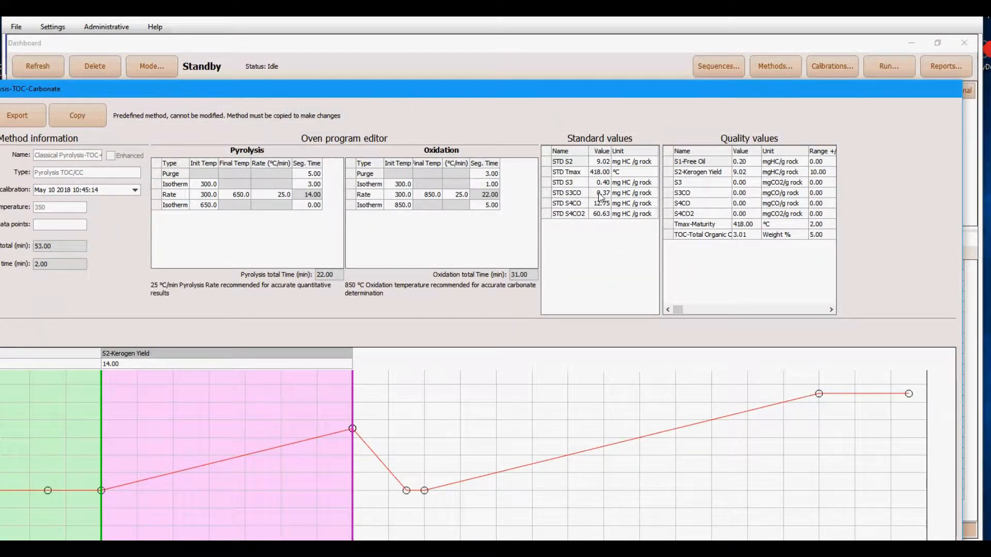
left_click_drag(515, 85, 556, 52)
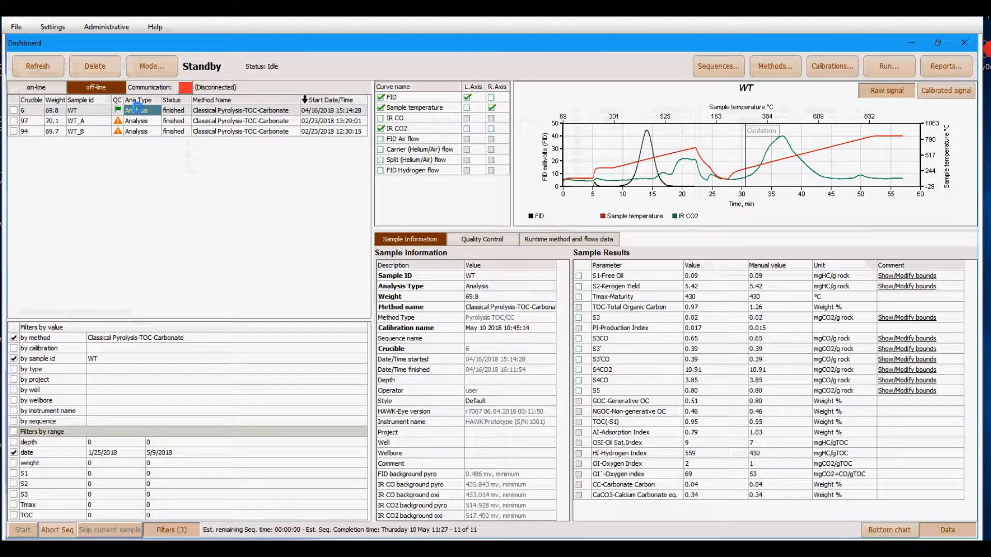
- Change the WT sample's analysis type to Standard, import its standard values from the method, and save the sample
double_click(139, 113)
left_click(325, 217)
left_click(288, 229)
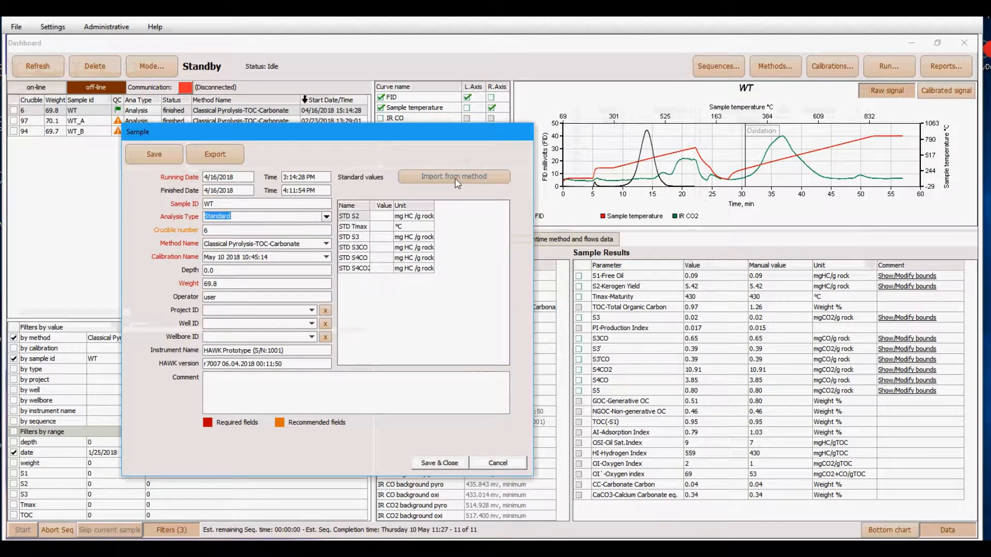
left_click(457, 182)
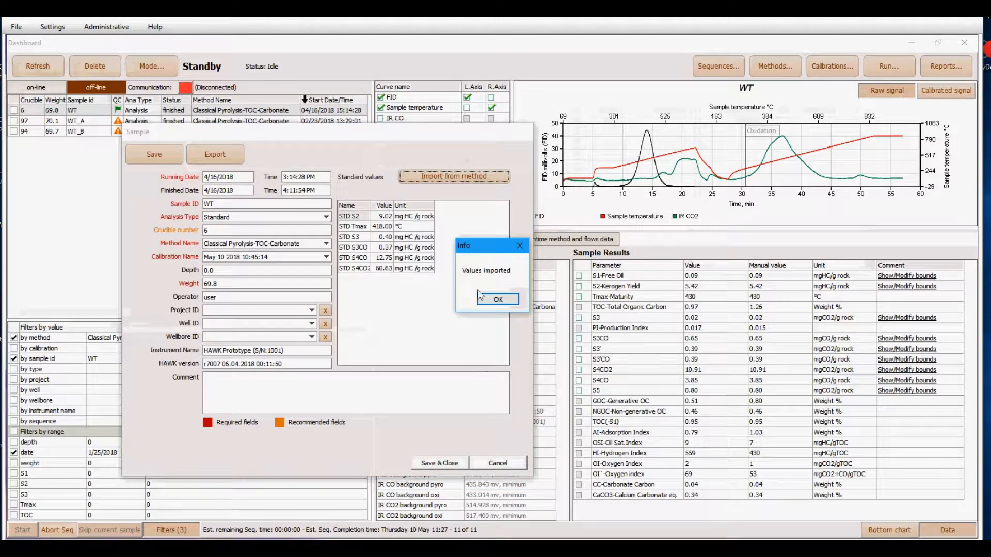
left_click(496, 300)
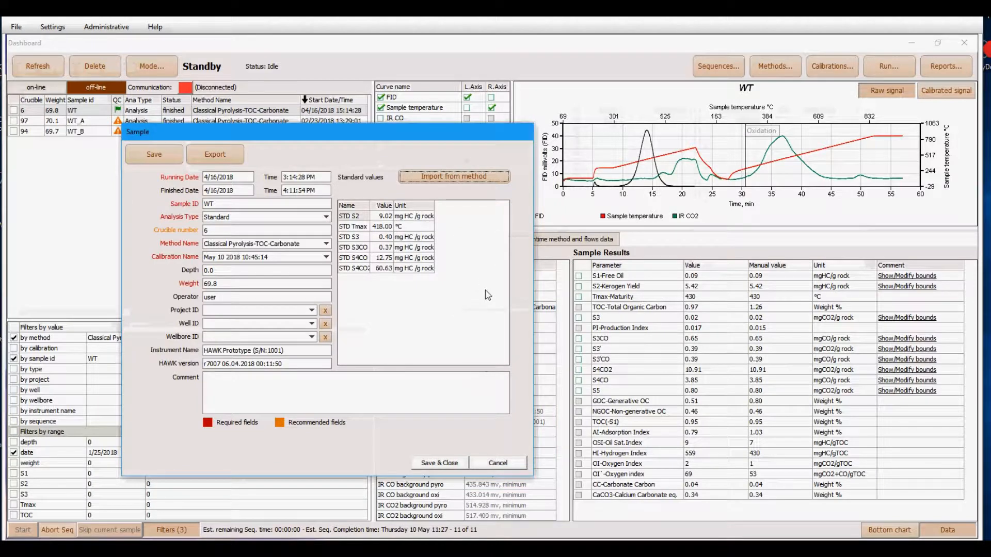
left_click(449, 463)
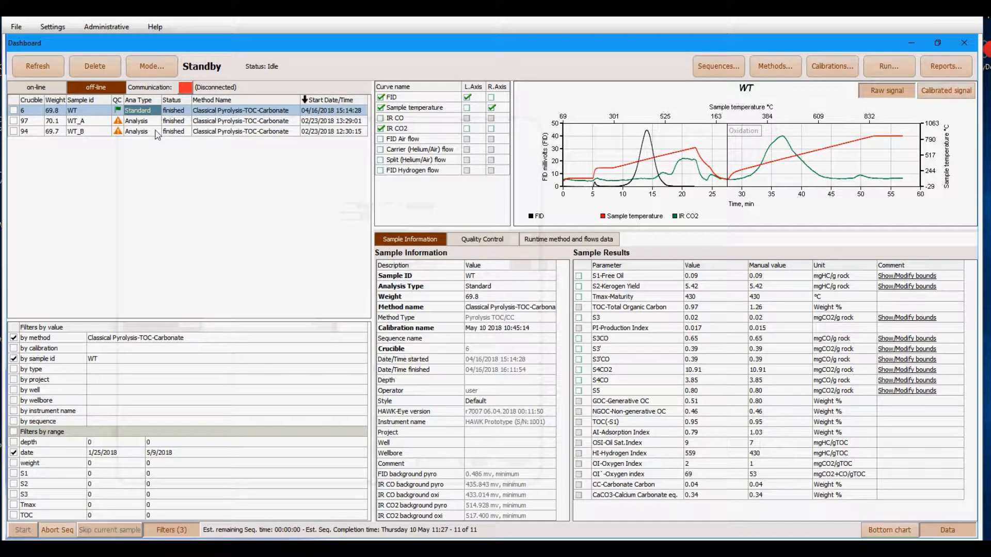
left_click(151, 123)
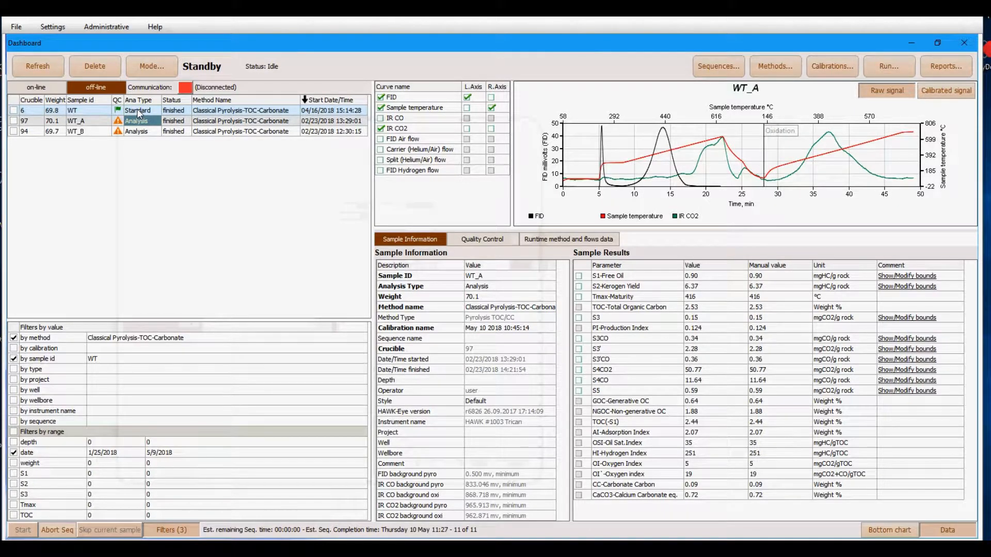
left_click(148, 133)
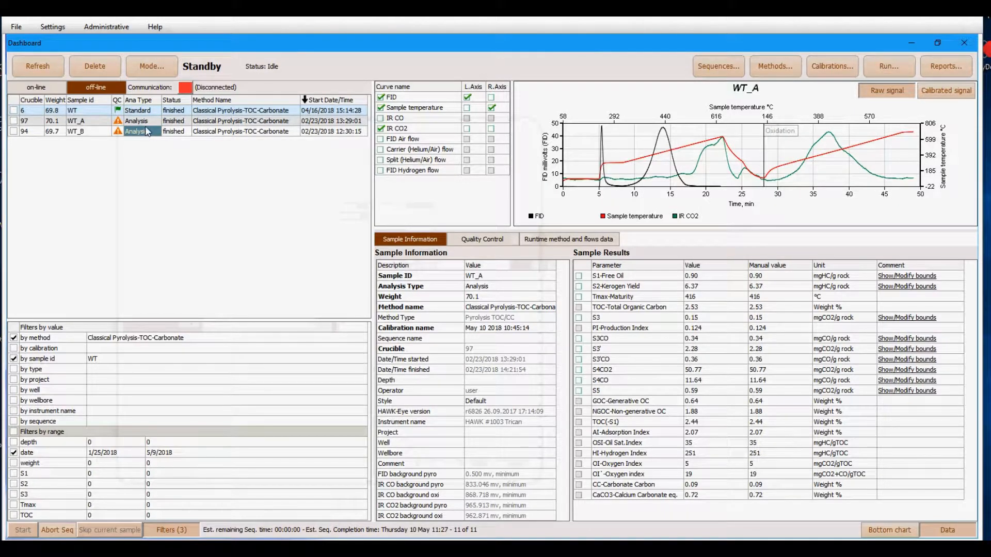
left_click(145, 124)
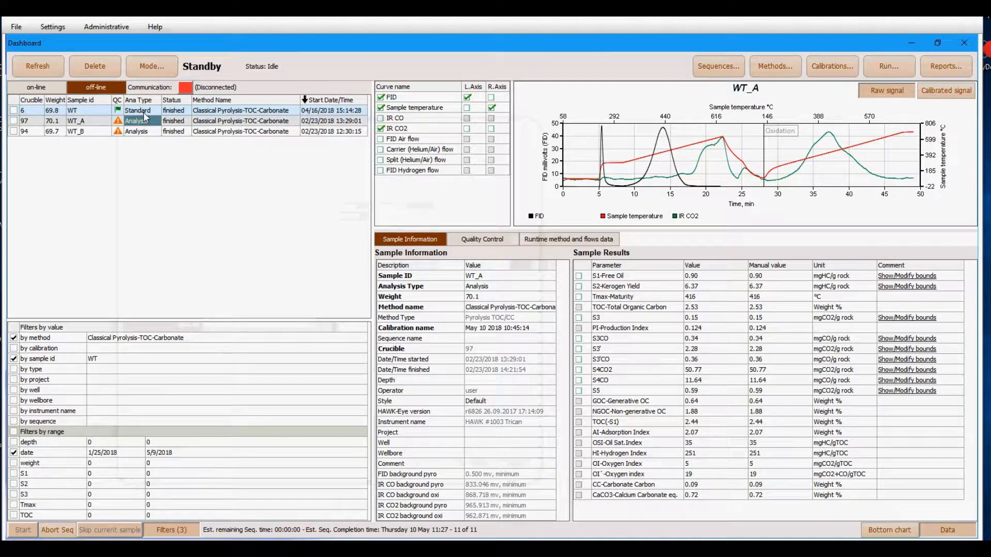
left_click(149, 113)
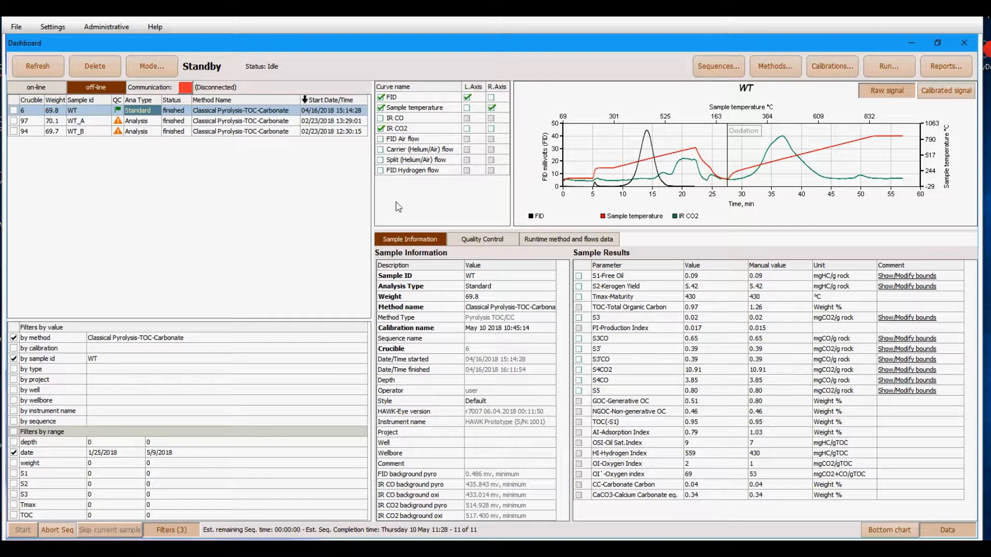
left_click_drag(573, 302, 566, 302)
- View the list of existing calibrations and close it
left_click(841, 72)
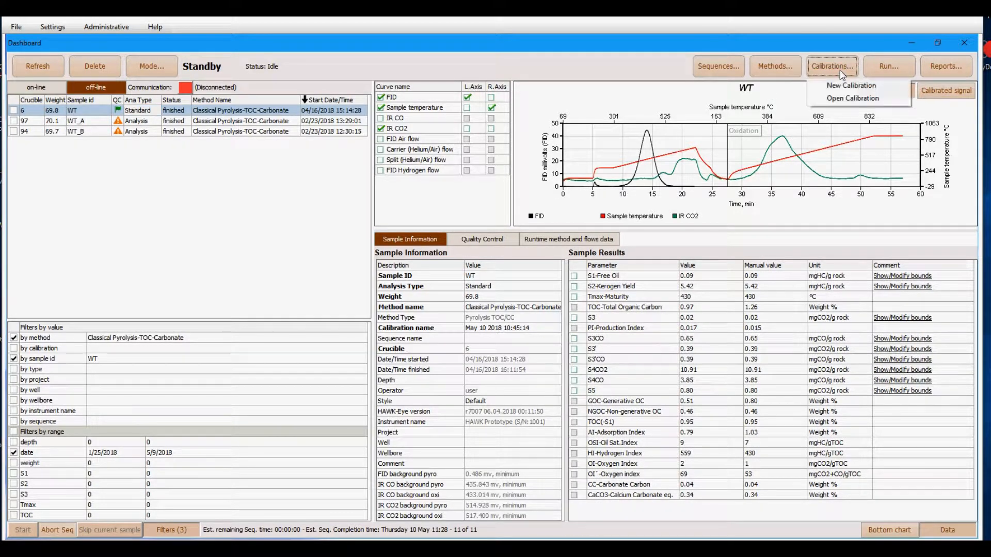
left_click(851, 103)
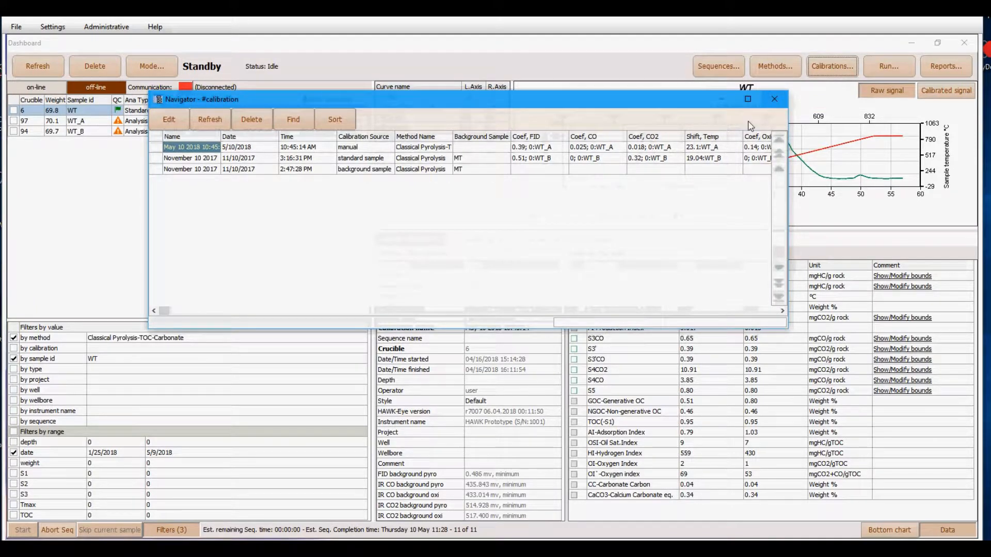
left_click(774, 98)
- Create a new calibration and set its method to Classical Pyrolysis-TOC-Carbonate
left_click(828, 69)
left_click(832, 86)
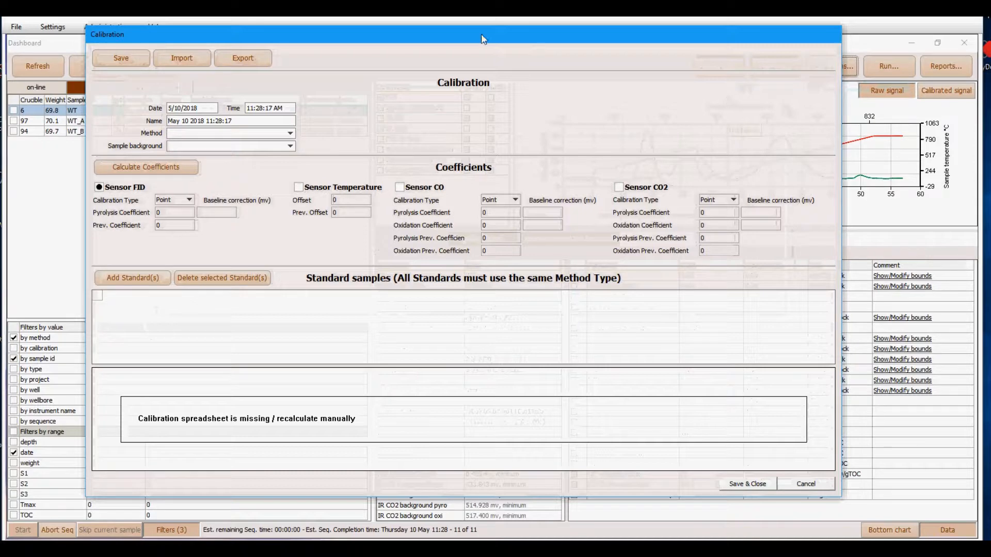
left_click_drag(481, 33, 528, 50)
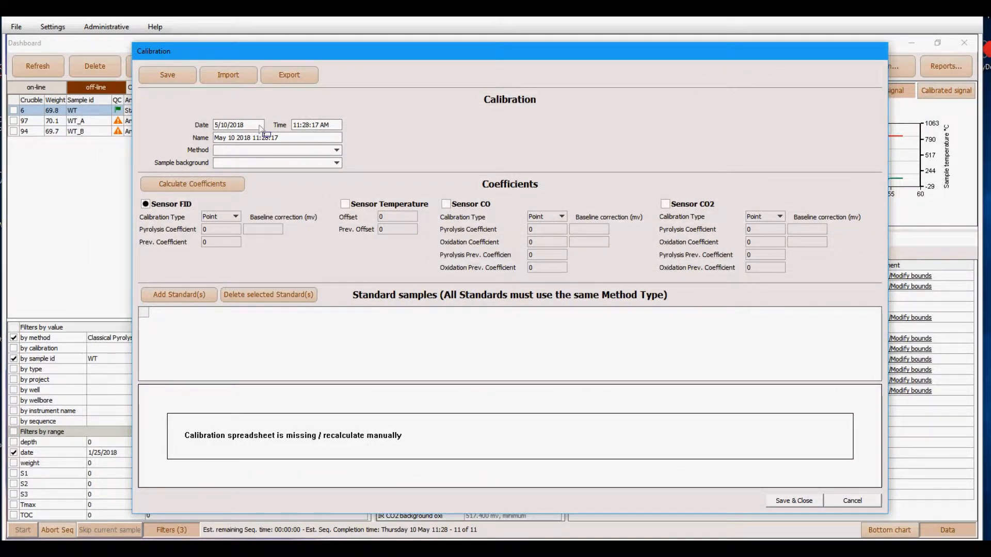
left_click_drag(239, 48, 224, 129)
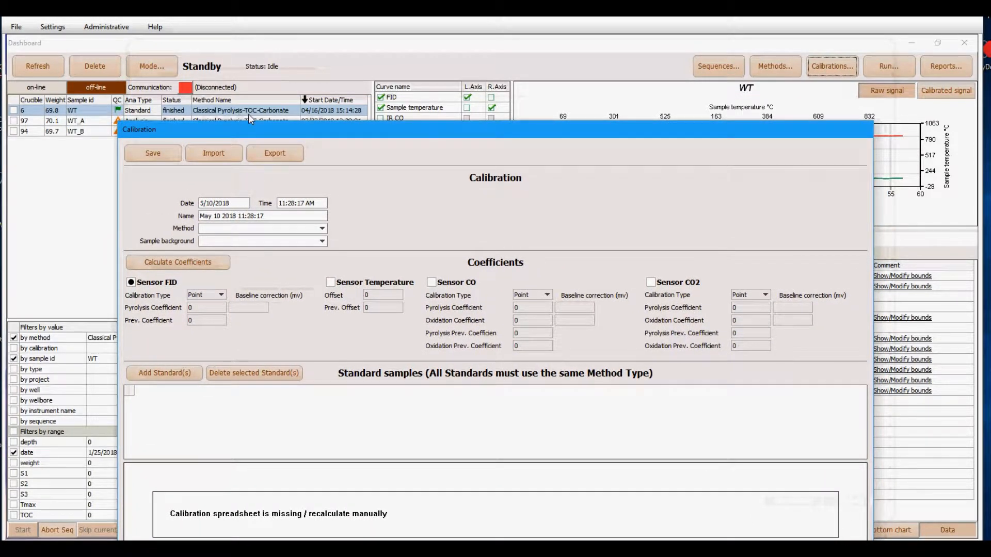
left_click_drag(281, 128, 276, 103)
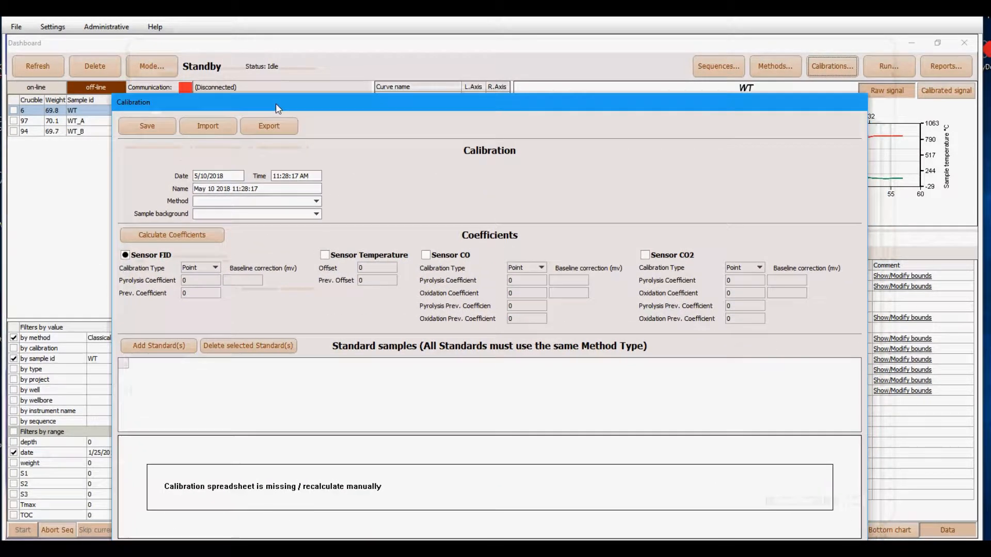
left_click(317, 201)
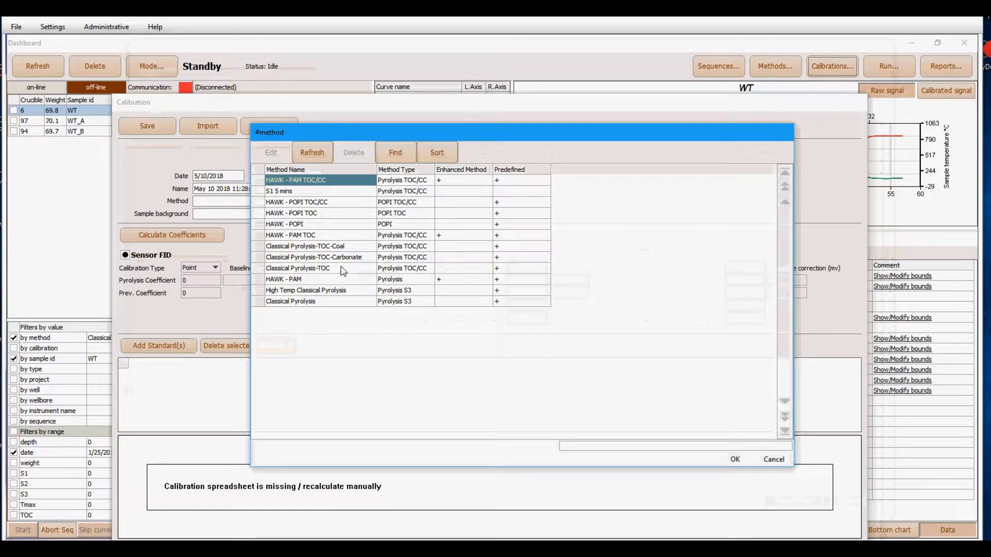
double_click(345, 258)
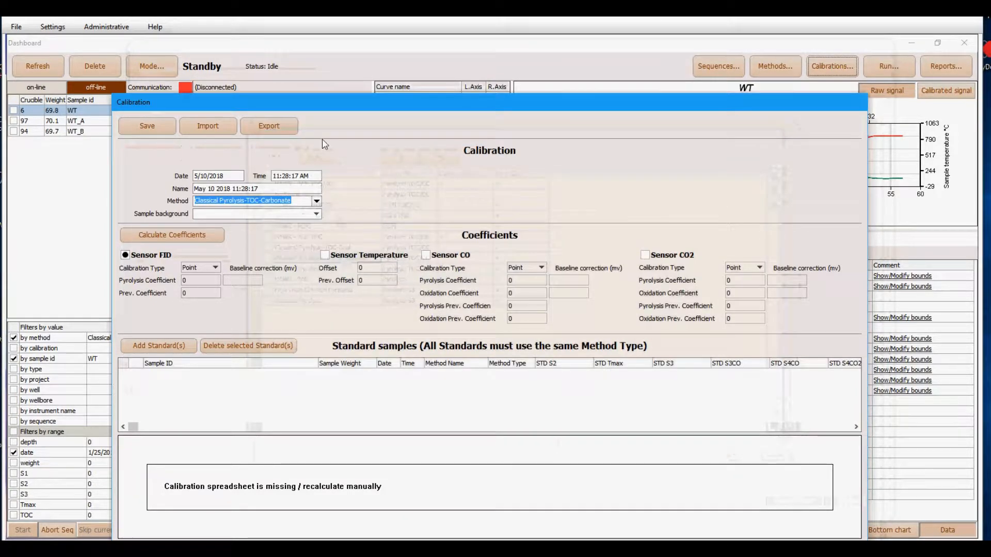
left_click_drag(322, 109, 326, 53)
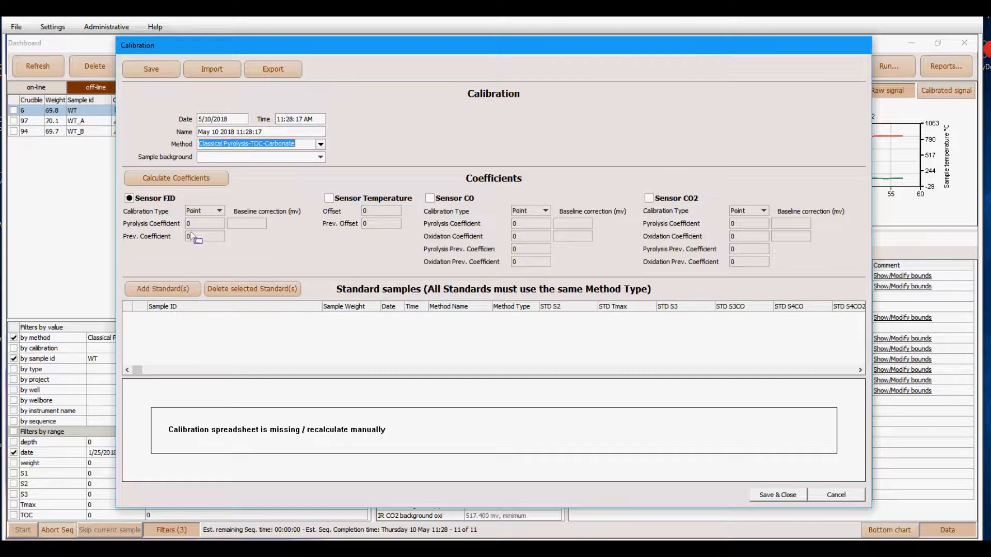
- Add the WT standard dated 4/16/2018 to the calibration's standard samples
left_click_drag(257, 47, 263, 164)
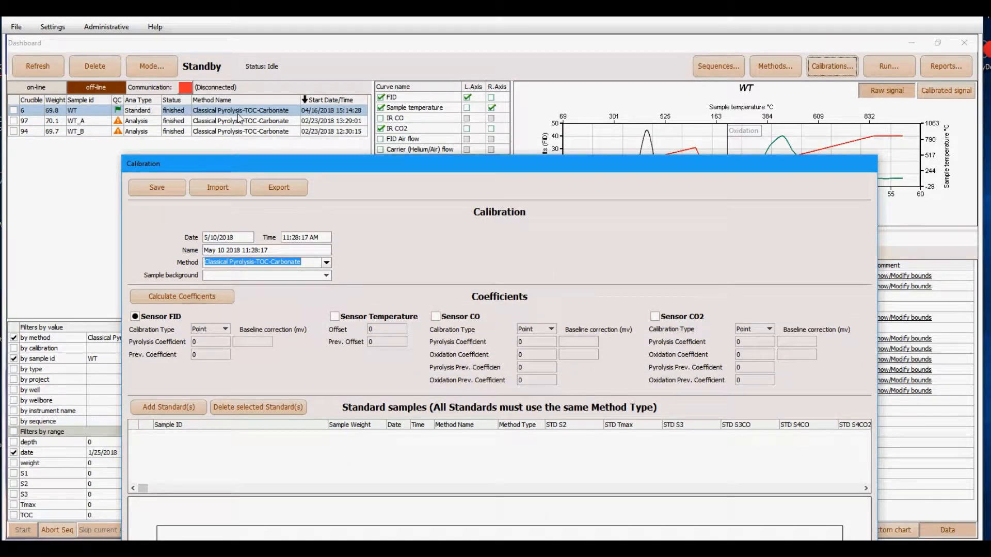
left_click_drag(260, 159, 245, 68)
left_click(177, 317)
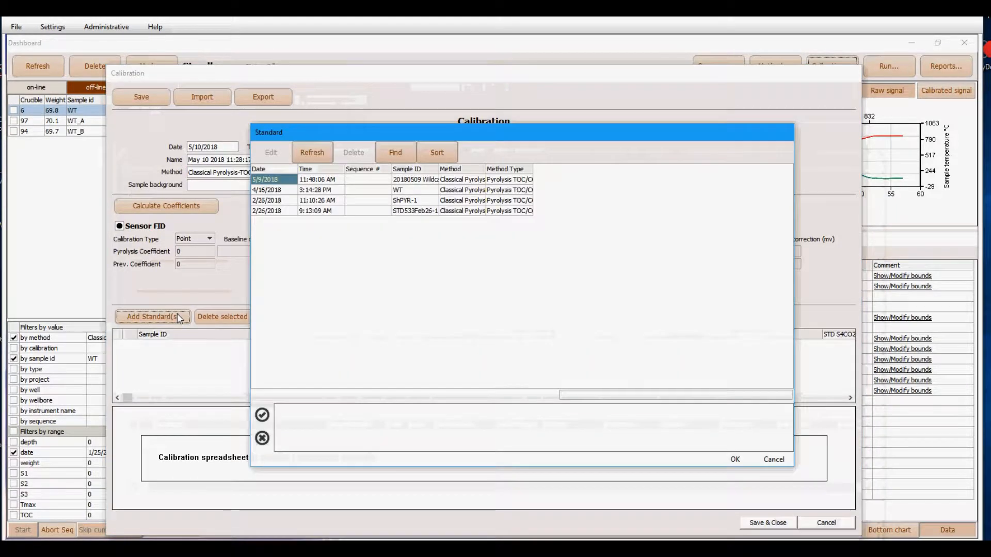
left_click_drag(533, 170, 619, 170)
left_click_drag(486, 169, 561, 169)
left_click_drag(444, 169, 474, 169)
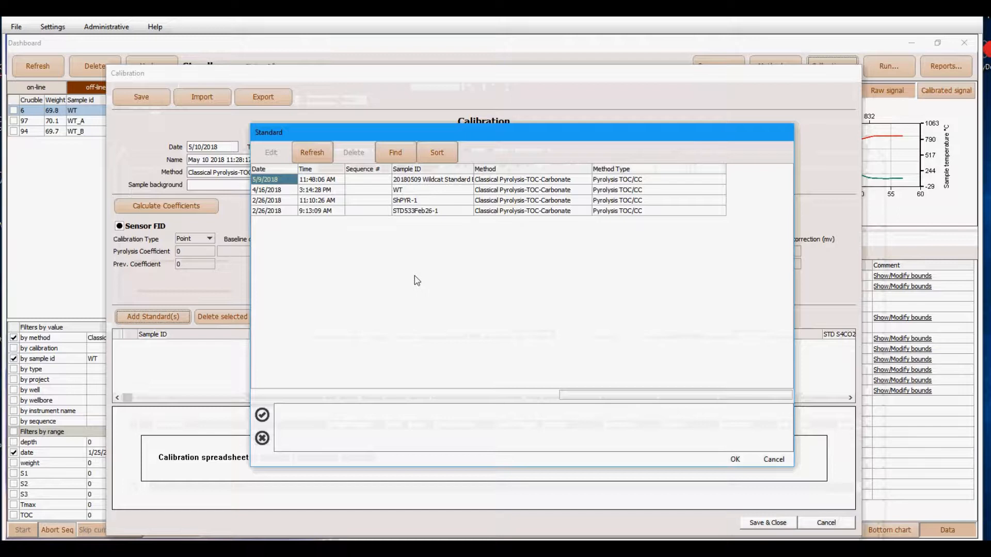
left_click(276, 191)
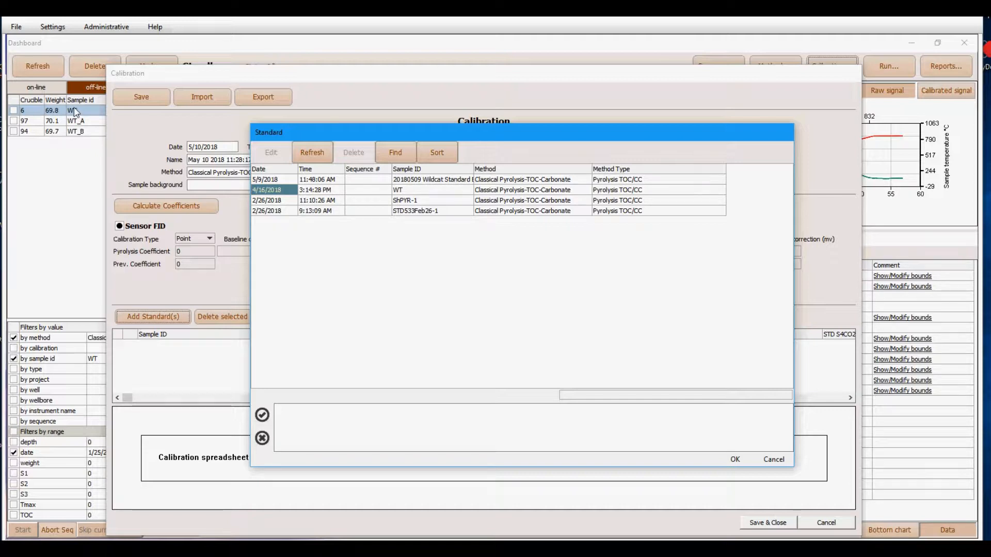
left_click(735, 459)
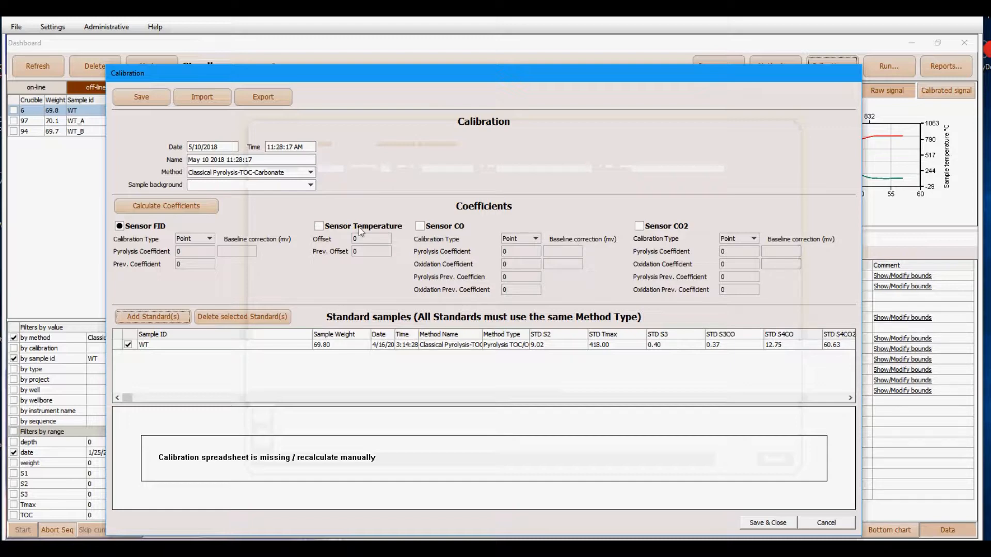
- Calculate the calibration coefficients from the WT standard, then save and close the calibration under its default name
left_click(212, 207)
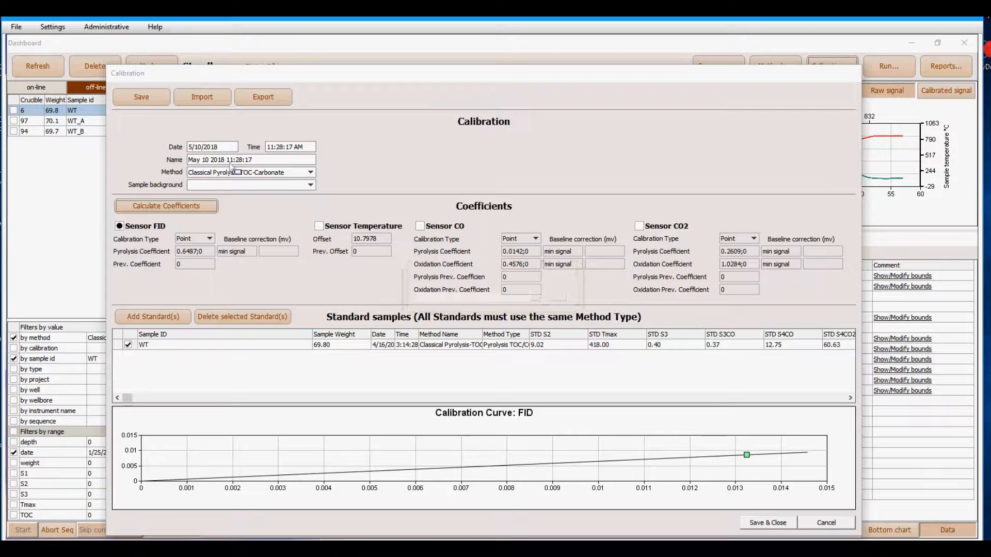
left_click(258, 161)
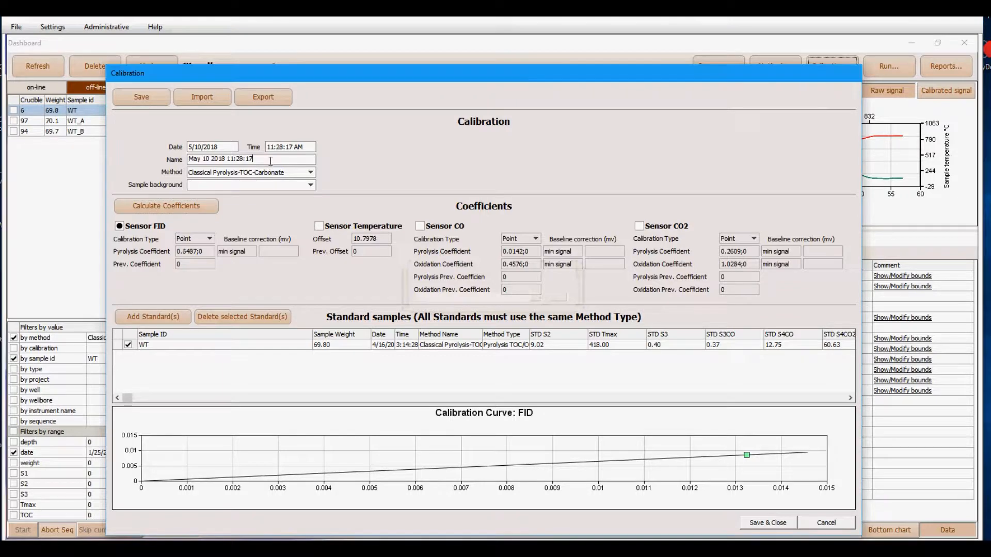
double_click(257, 161)
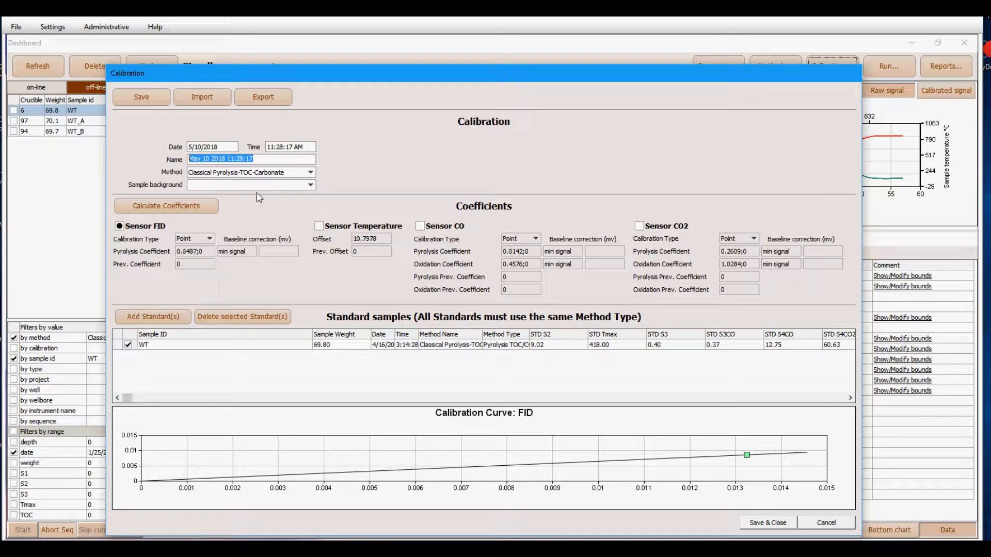
left_click(765, 522)
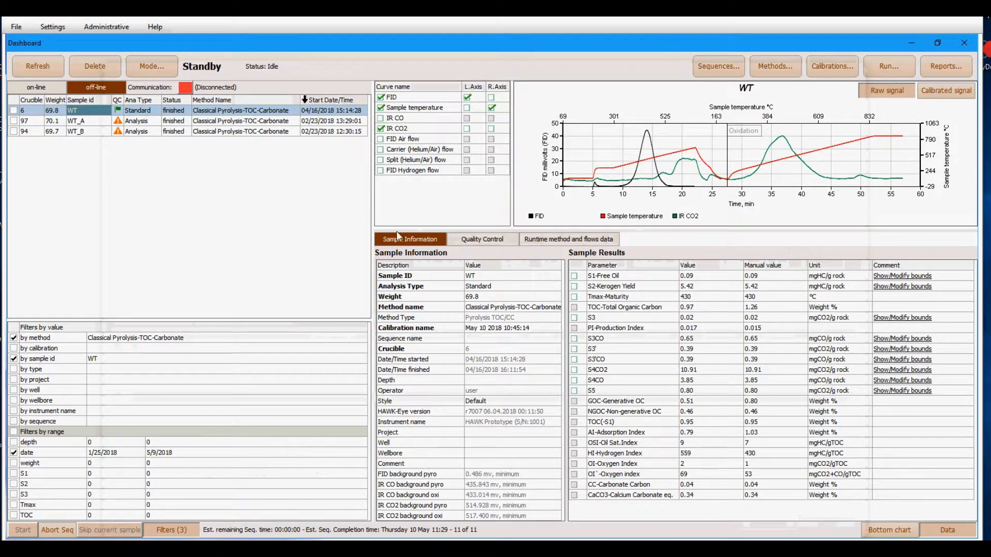
- Widen the sample list slightly, check the WT standard's calibration name, and mark samples WT, WT_A and WT_B for joint editing
left_click_drag(373, 173, 379, 172)
left_click(150, 112)
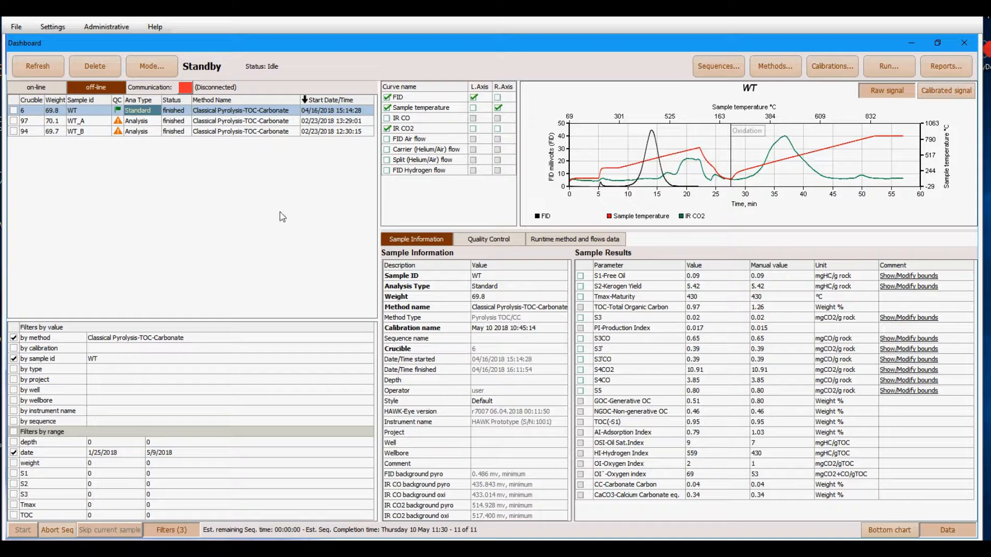
left_click(493, 332)
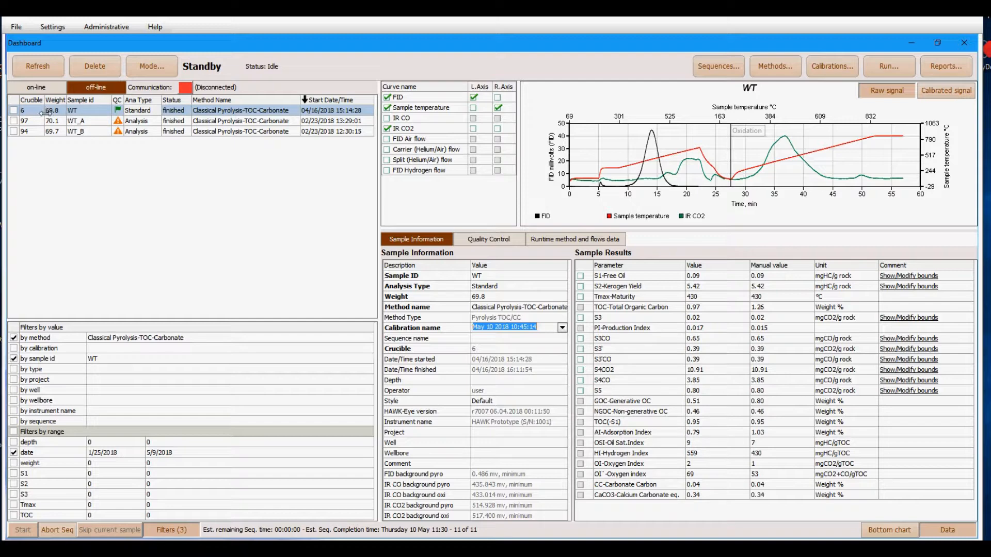
left_click(13, 111)
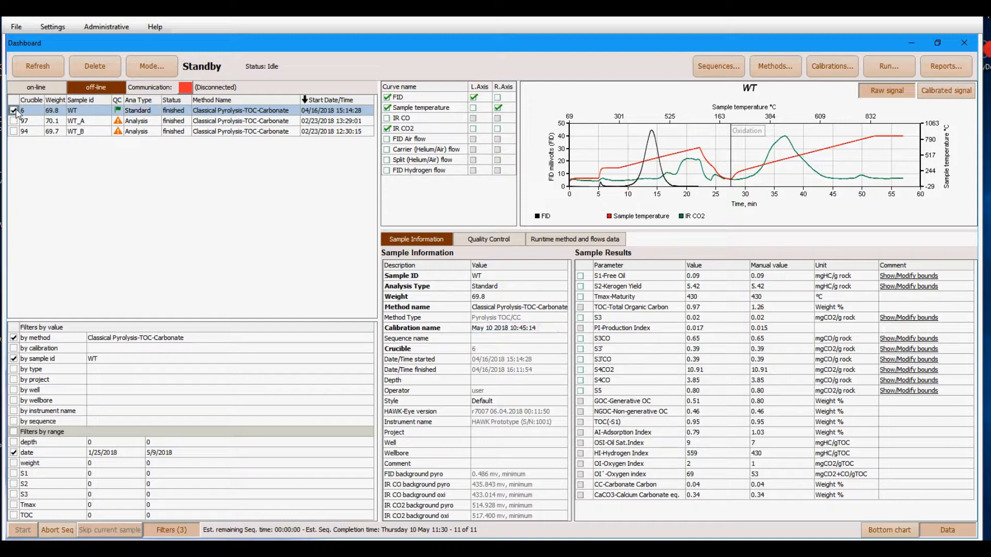
left_click(14, 121)
left_click(13, 131)
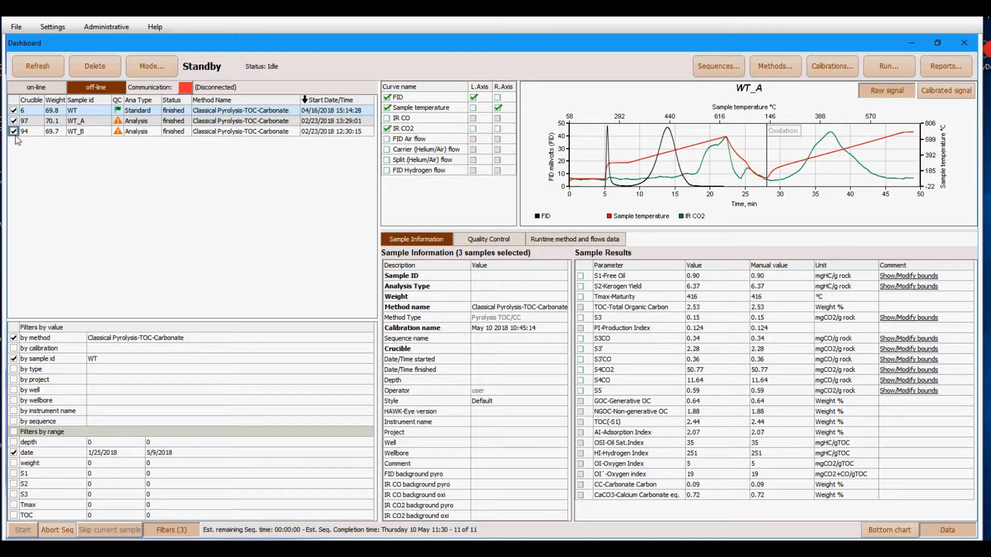
- Assign the calibration May 10 2018 11:28:17 to all three marked samples and confirm the change
left_click(525, 330)
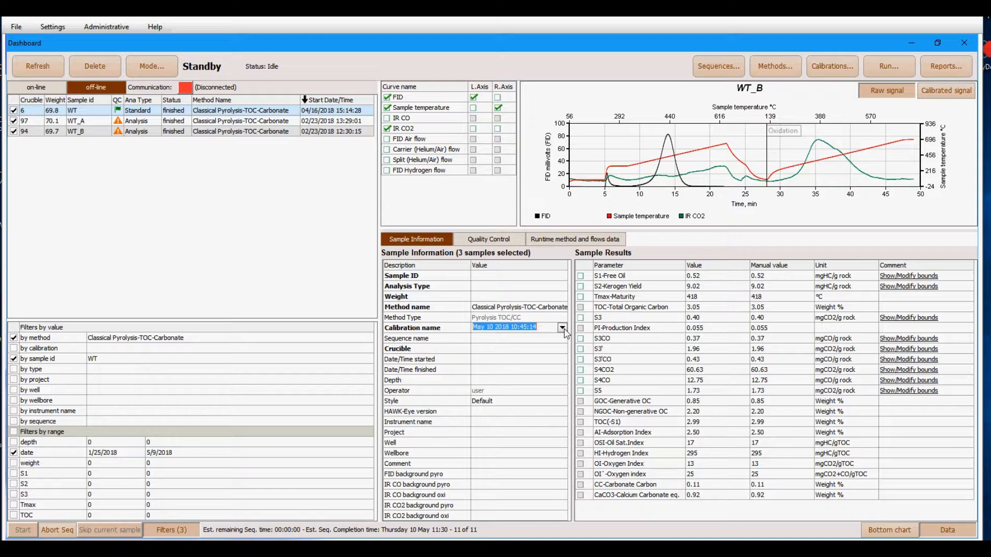
left_click(562, 329)
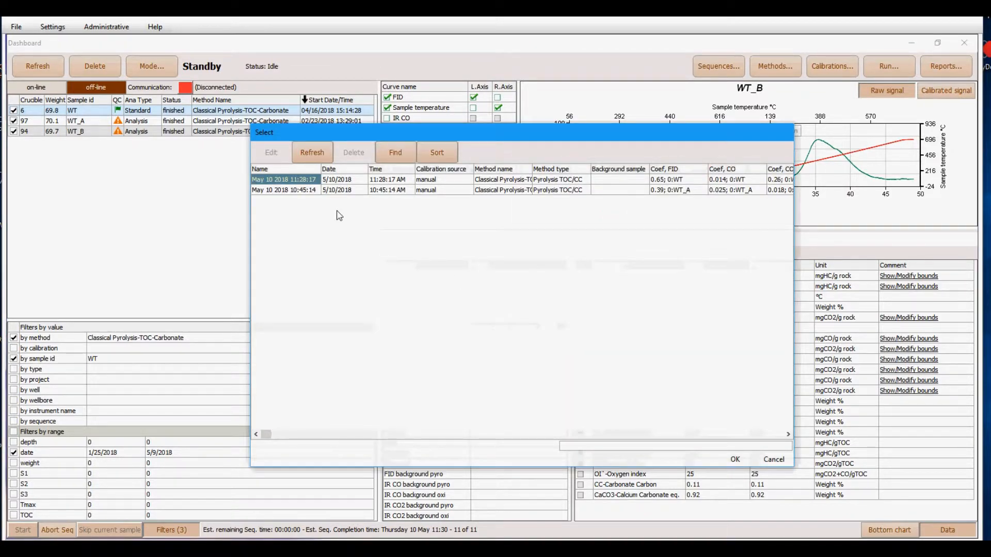
left_click(310, 191)
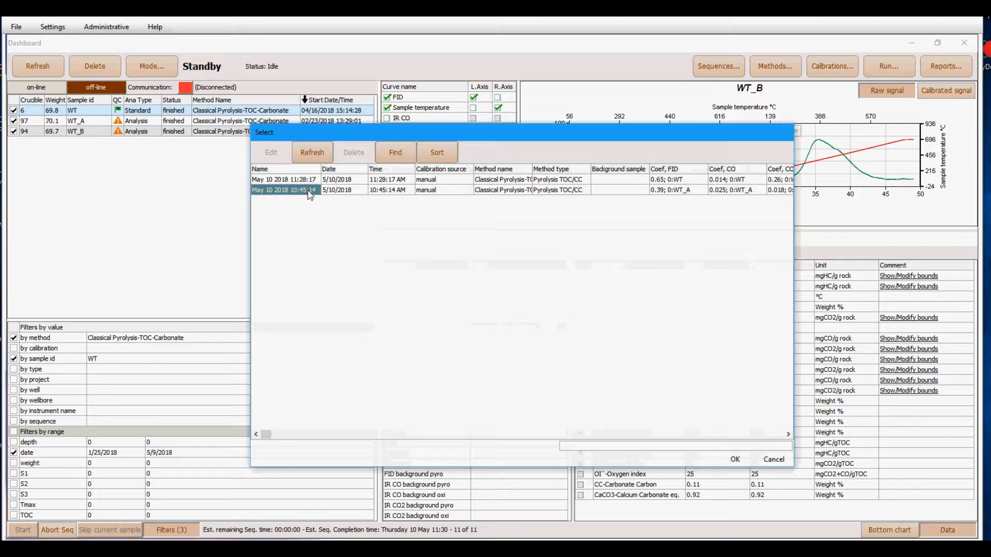
left_click(310, 180)
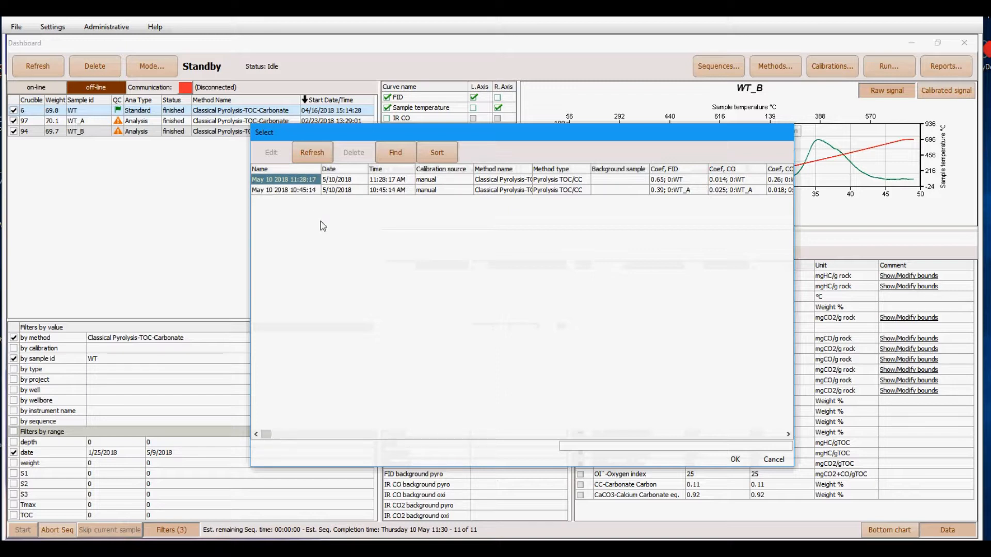
left_click(449, 180)
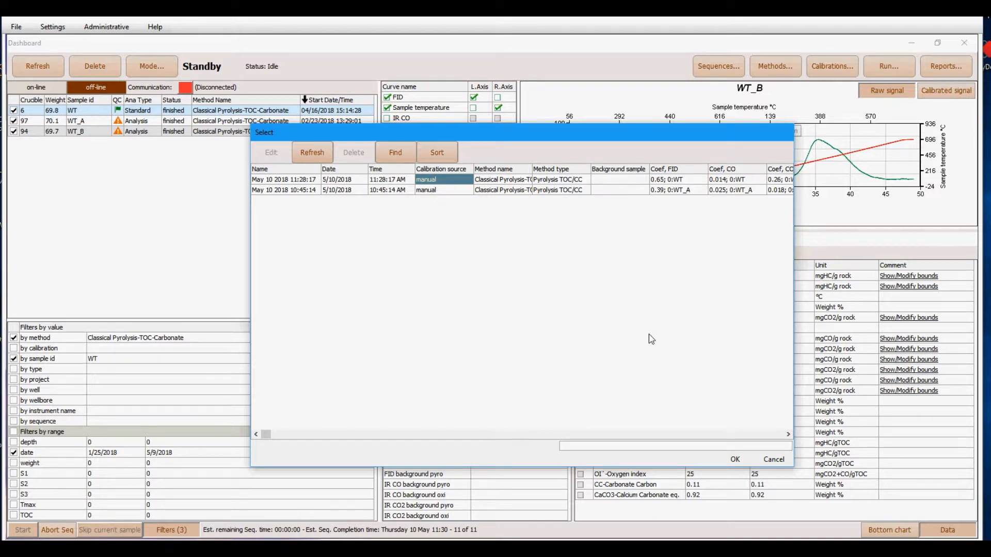
left_click(735, 459)
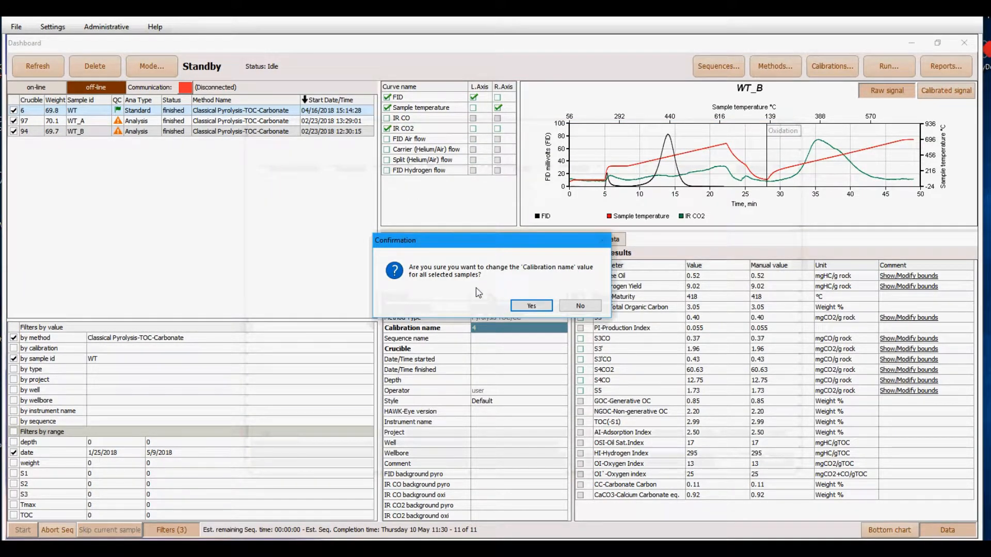
left_click_drag(453, 245, 406, 234)
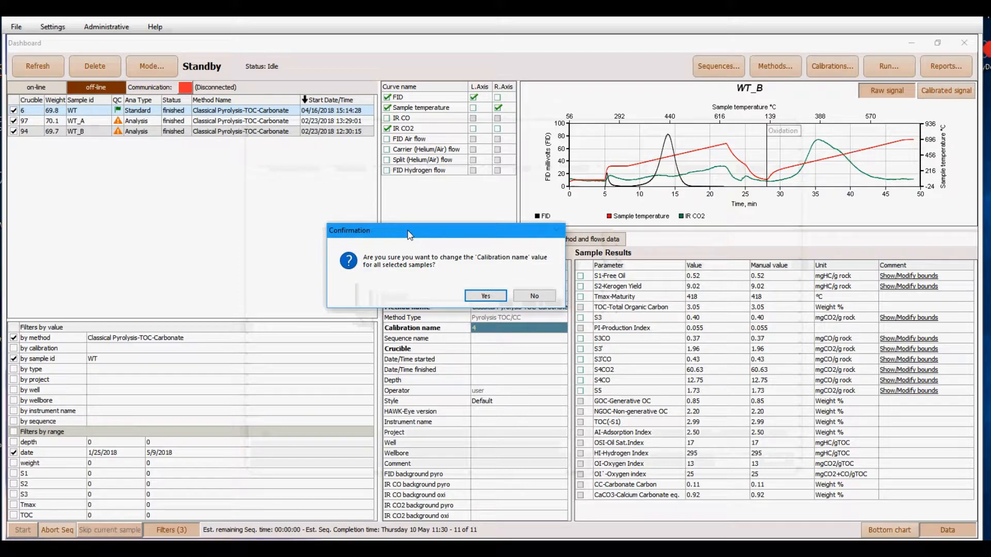
left_click(486, 295)
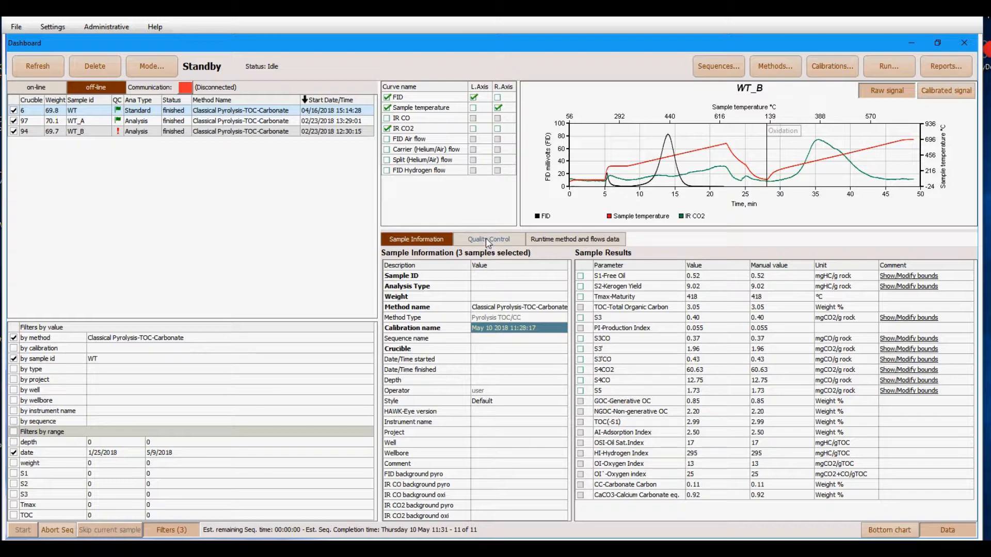
- Run data calculations and quality control on the marked samples, and display the WT standard's results
left_click(888, 66)
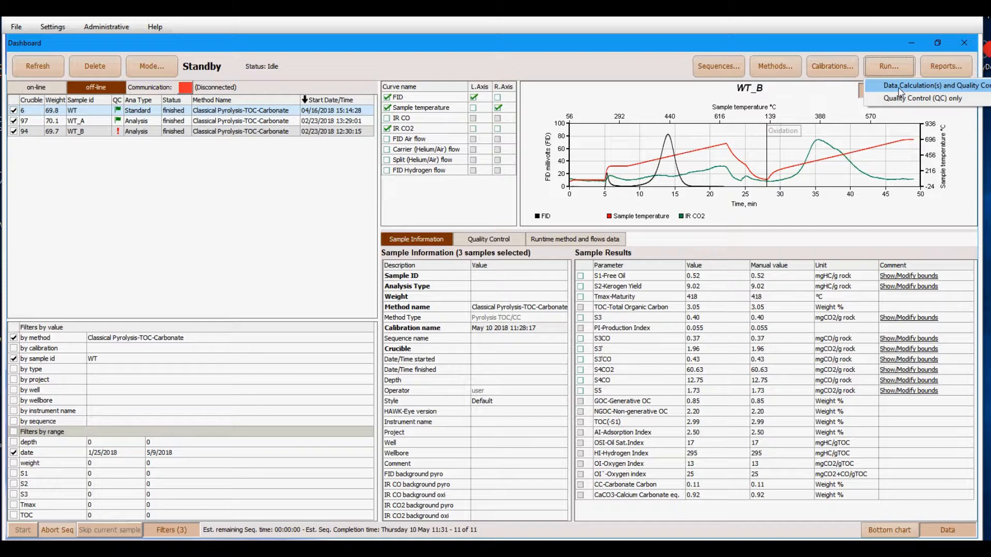
left_click(900, 87)
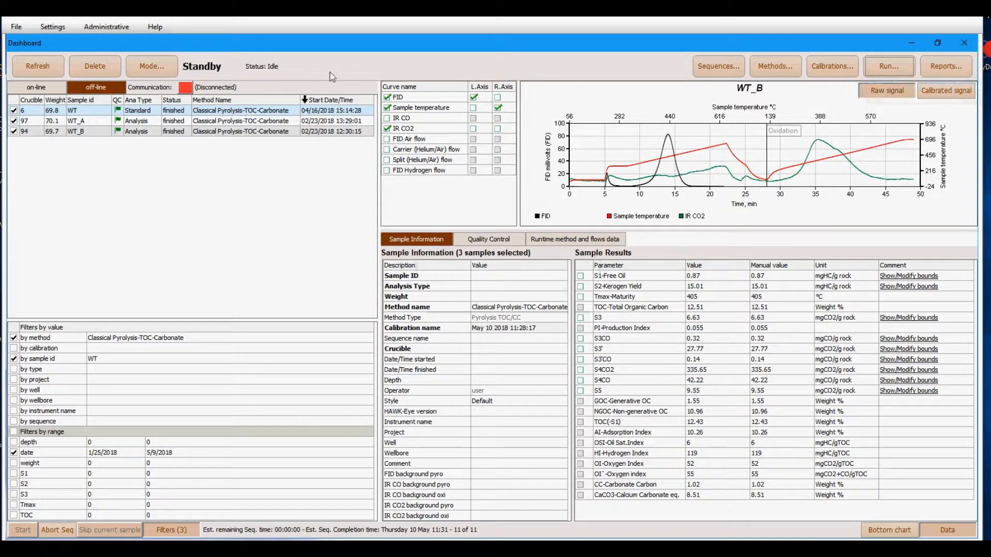
left_click(136, 114)
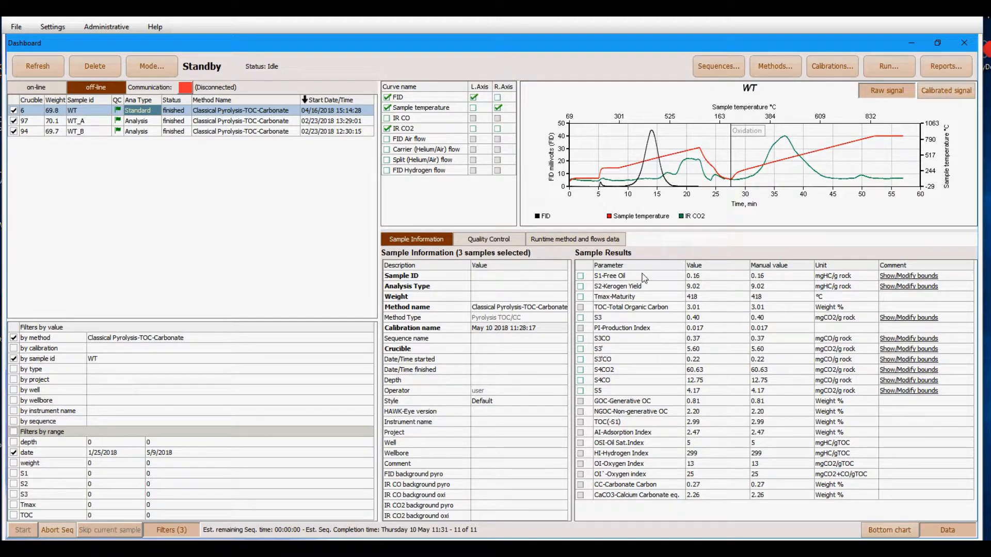
- Review the standard values in the Classical Pyrolysis-TOC-Carbonate method, close it, and view the results of WT_A and WT
right_click(139, 114)
left_click(176, 117)
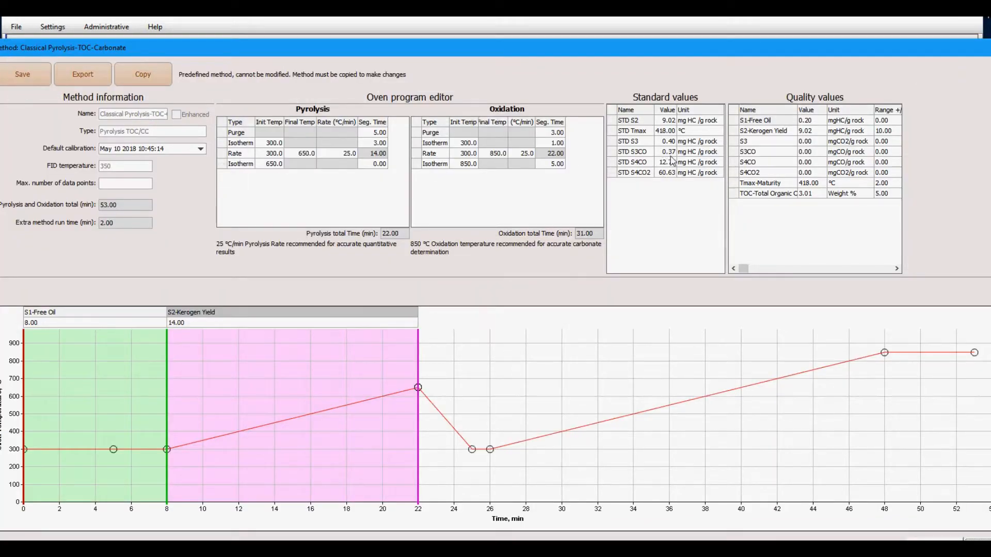
left_click_drag(683, 53, 635, 45)
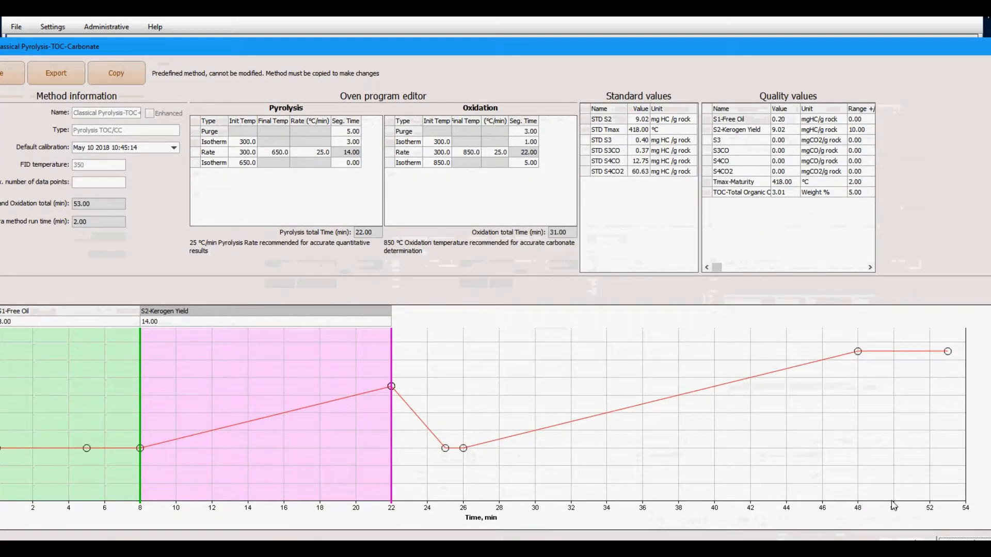
left_click(895, 530)
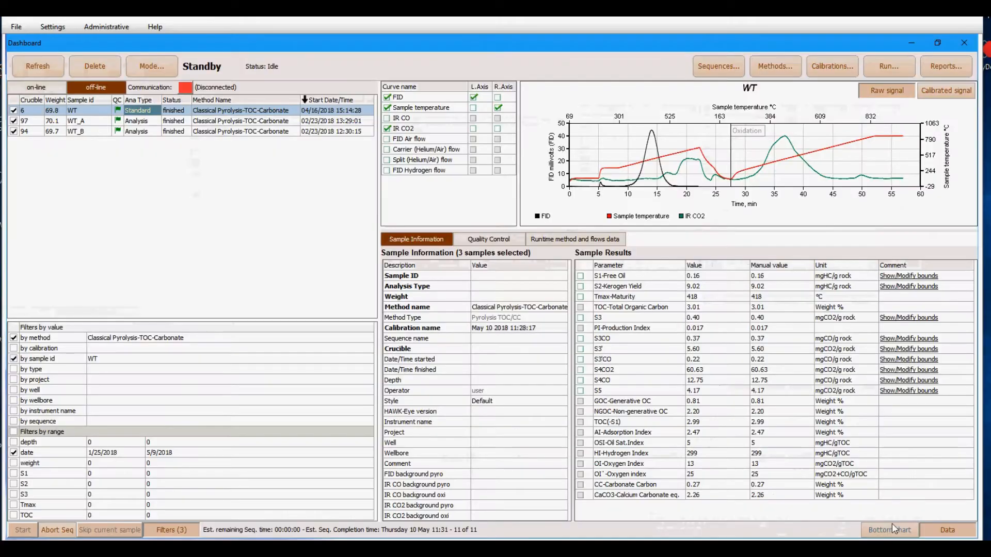
left_click(225, 123)
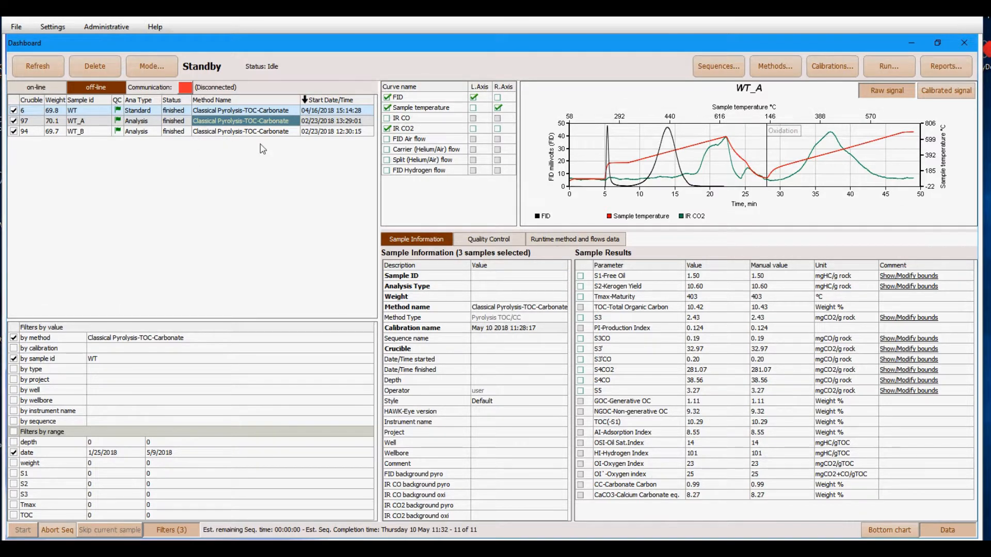
left_click(243, 108)
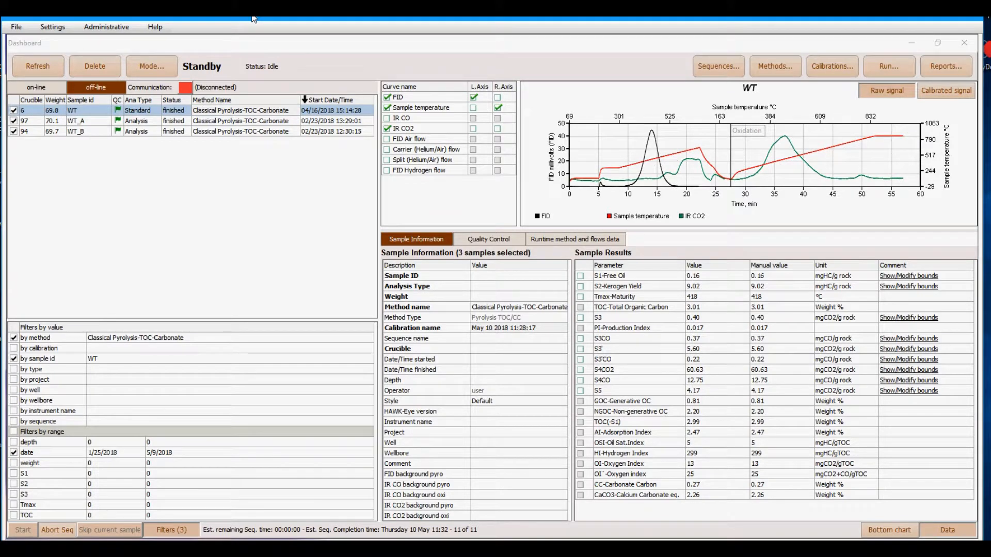